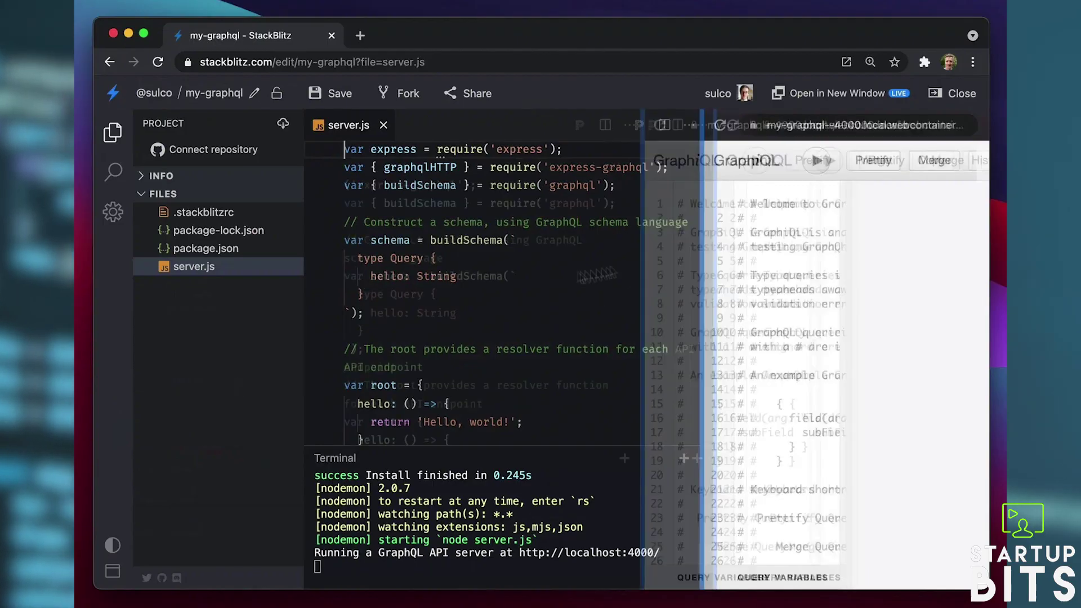
# - Widen the GraphiQL preview pane beside the server.js code
pyautogui.moveTo(723, 269); pyautogui.dragTo(478, 277)
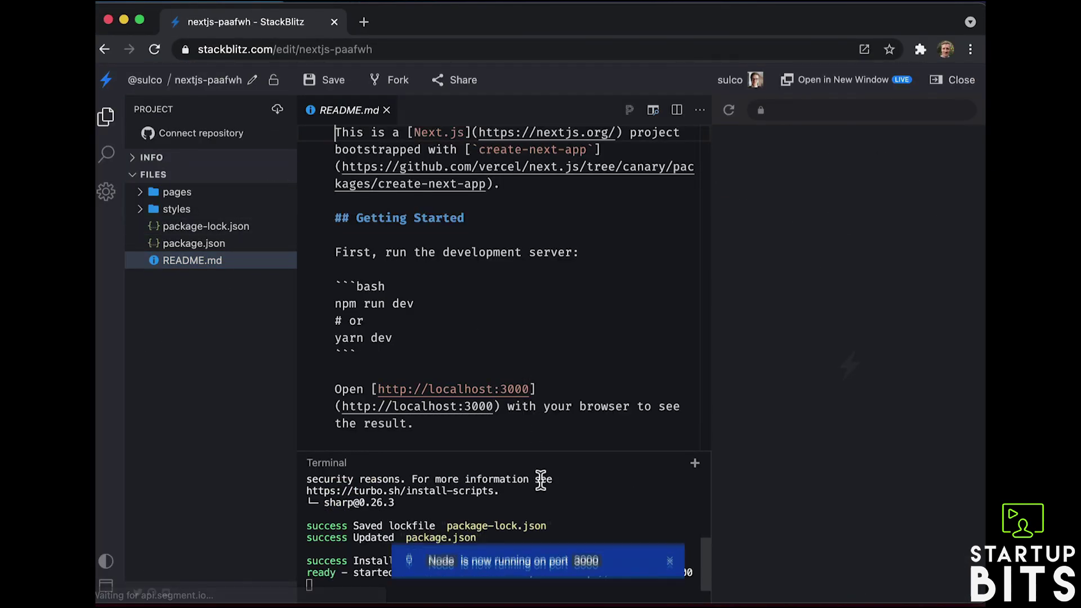
# - Add a second terminal from the Terminal header
pyautogui.click(695, 465)
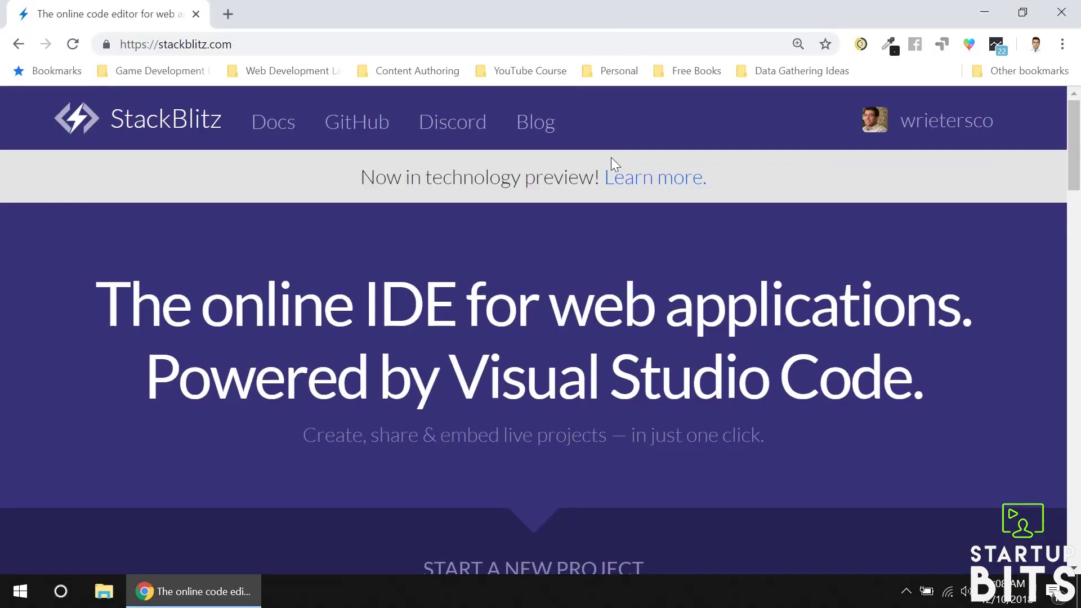
pyautogui.moveTo(1075, 173); pyautogui.dragTo(1074, 236)
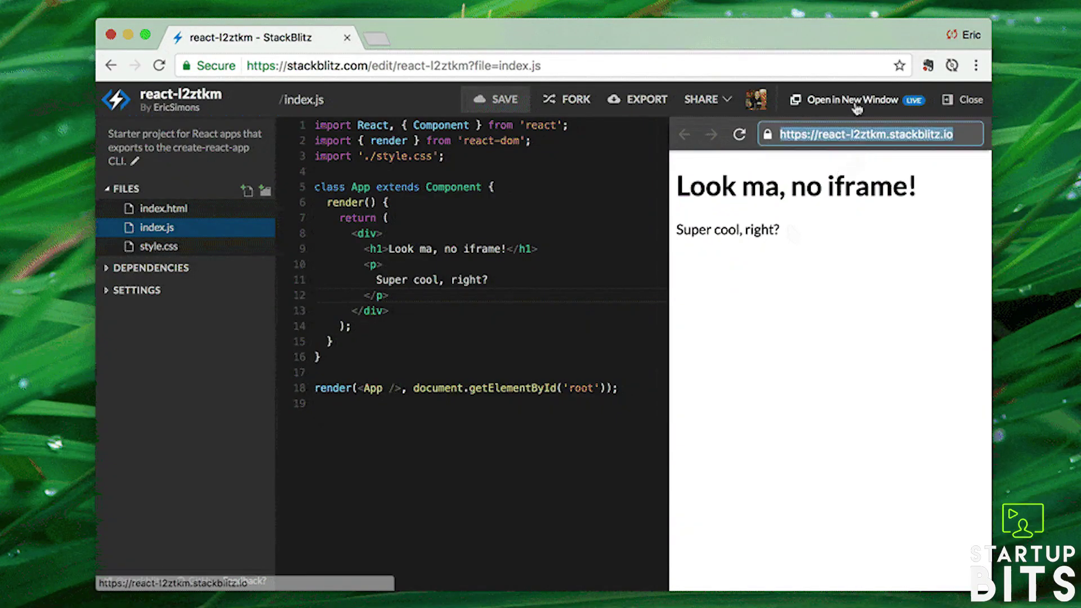
# - Open the React preview in its own window and insert a blank line after the imports
pyautogui.click(854, 99)
pyautogui.write(':)')
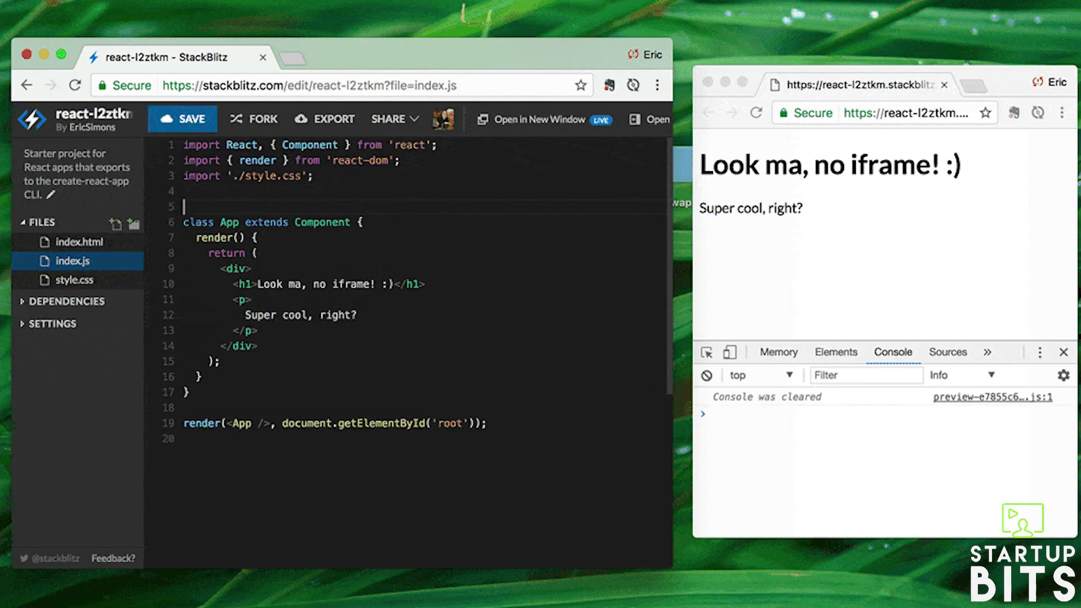
pyautogui.press('Return')
pyautogui.press('Up')
pyautogui.write('consol')
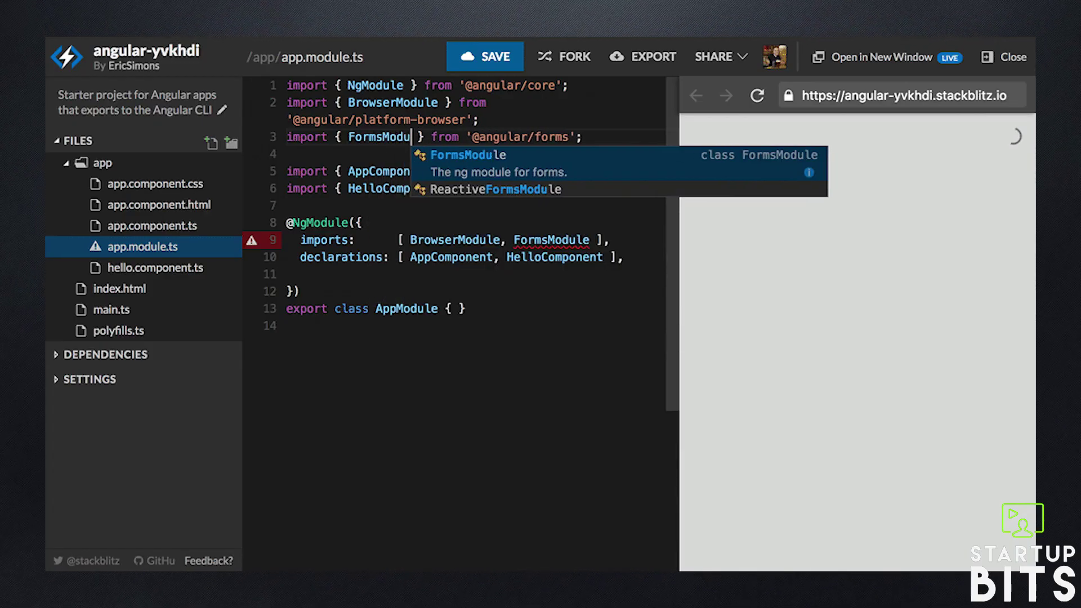
# - Add bootstrap: [AppComponent] to app.module.ts via autocomplete, then open app.component.ts
pyautogui.press('Return')
pyautogui.write(':')
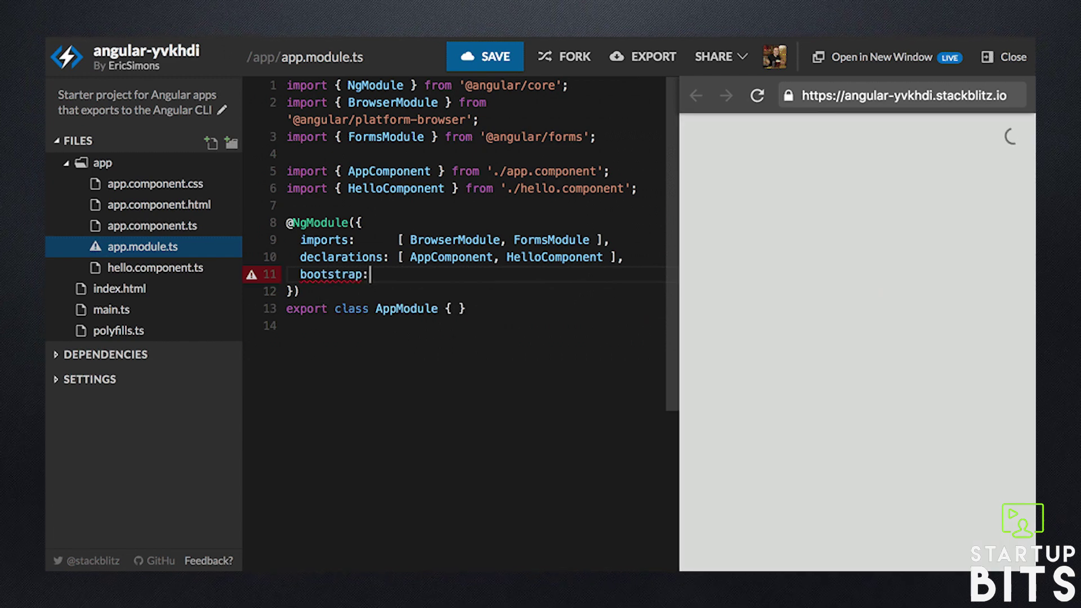
pyautogui.write(' [App')
pyautogui.press('Return')
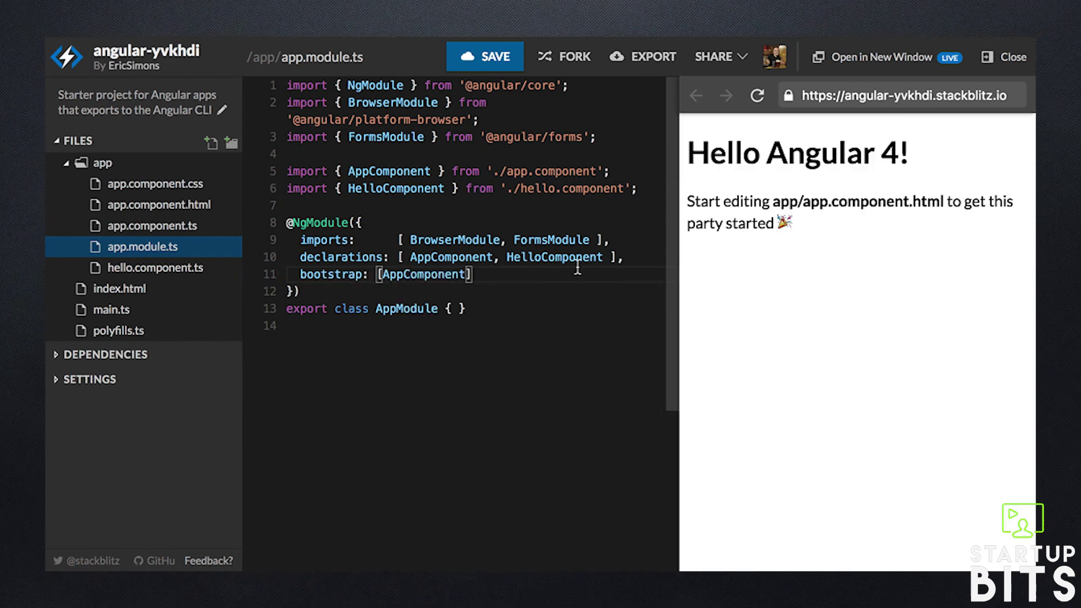
pyautogui.hotkey('ctrl', 'p')
pyautogui.press('Return')
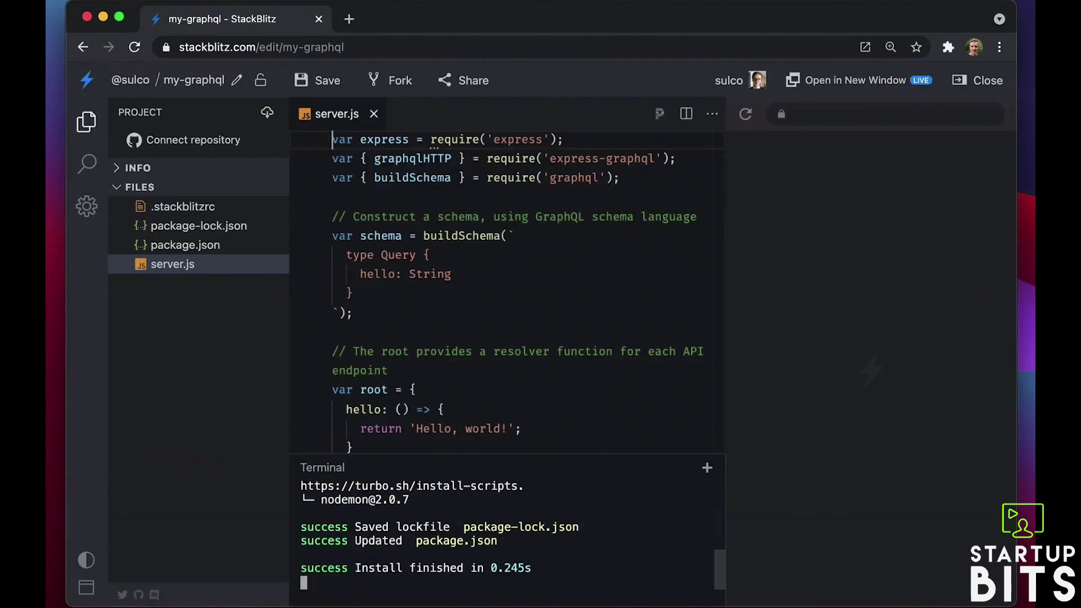
# - Widen the GraphiQL panel and put the cursor on the query editor's first line
pyautogui.moveTo(731, 268); pyautogui.dragTo(459, 273)
pyautogui.click(517, 191)
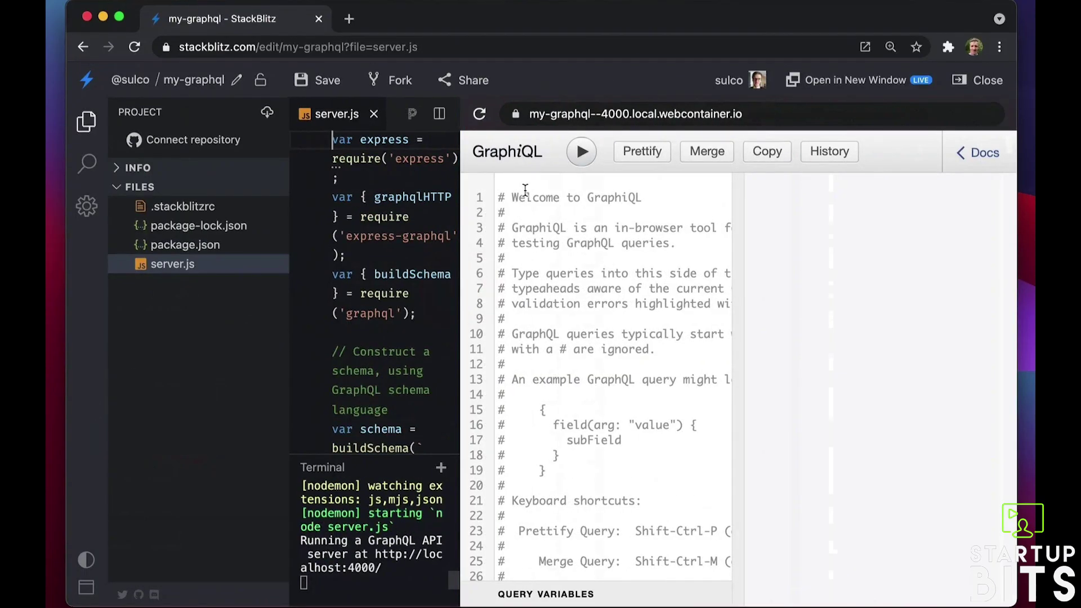
pyautogui.write('{he')
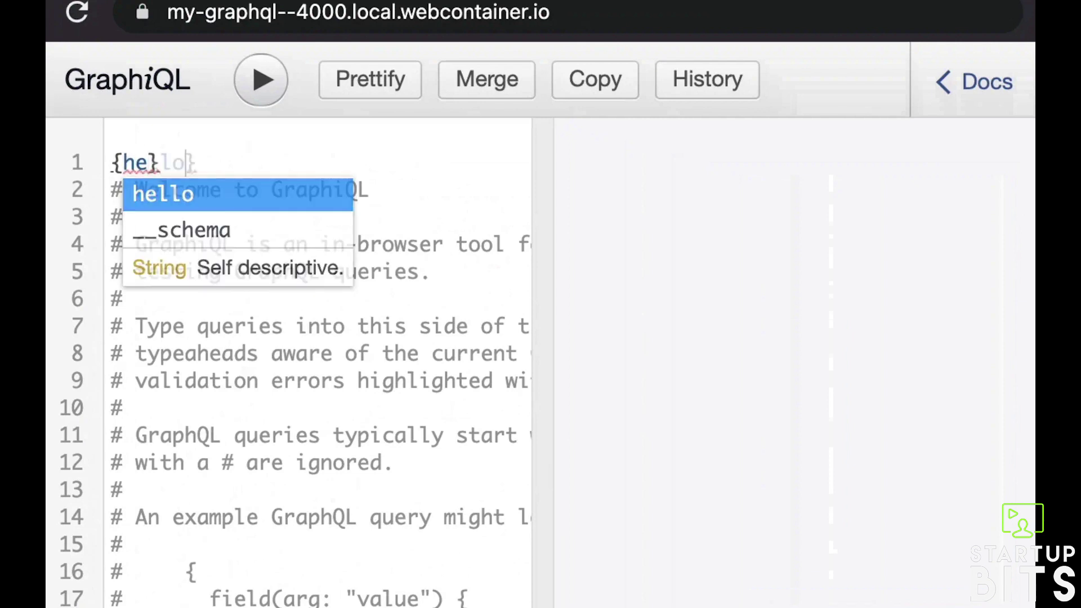